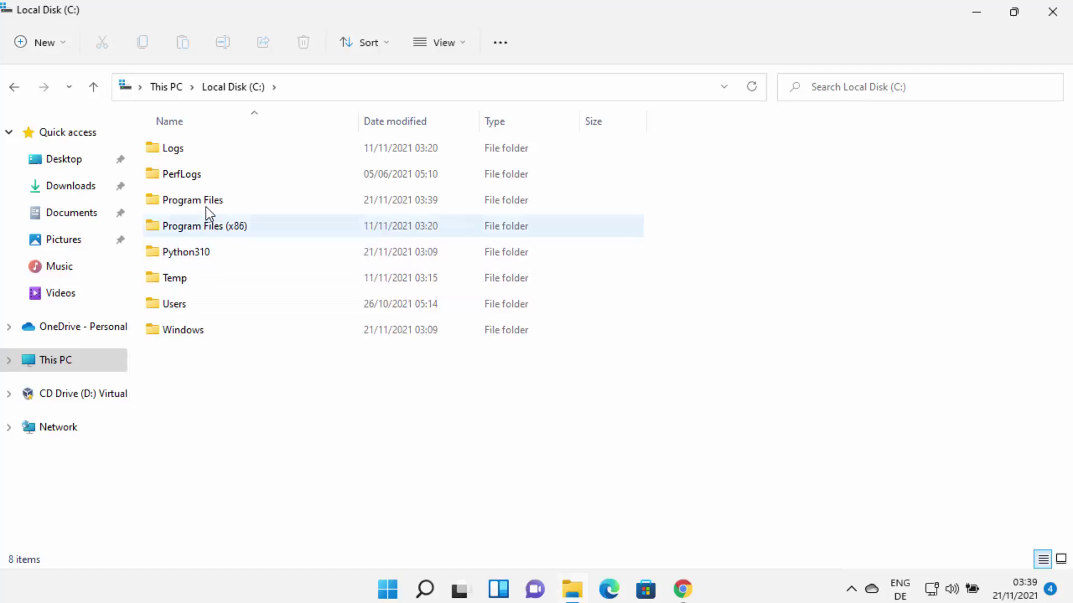
Step: Open the jdk-17.0.1 folder inside Program Files\Java on the C: drive
click(206, 208)
double_click(205, 207)
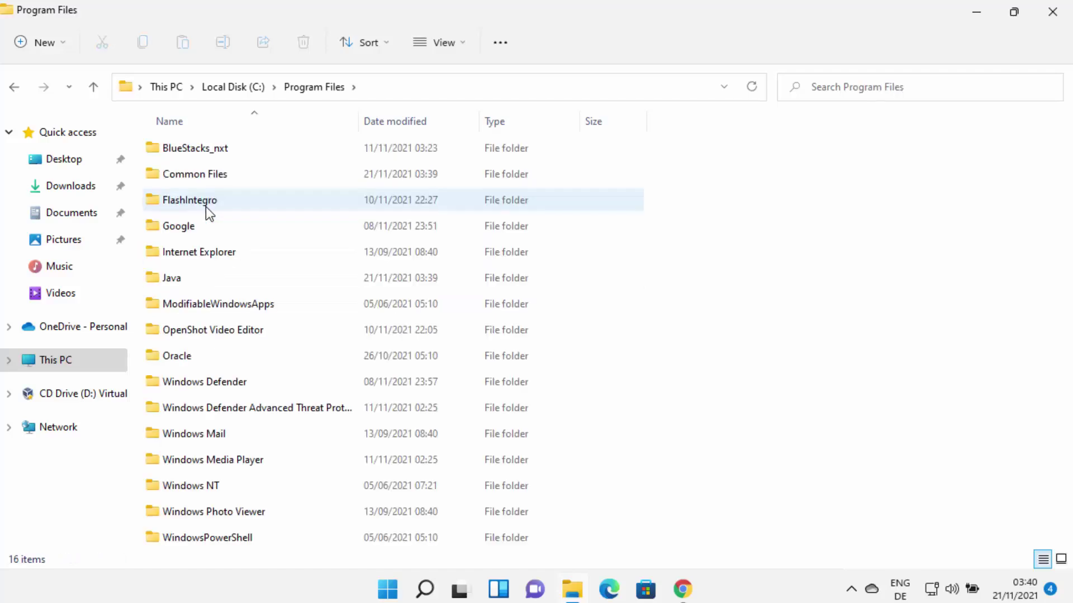
click(186, 285)
double_click(185, 285)
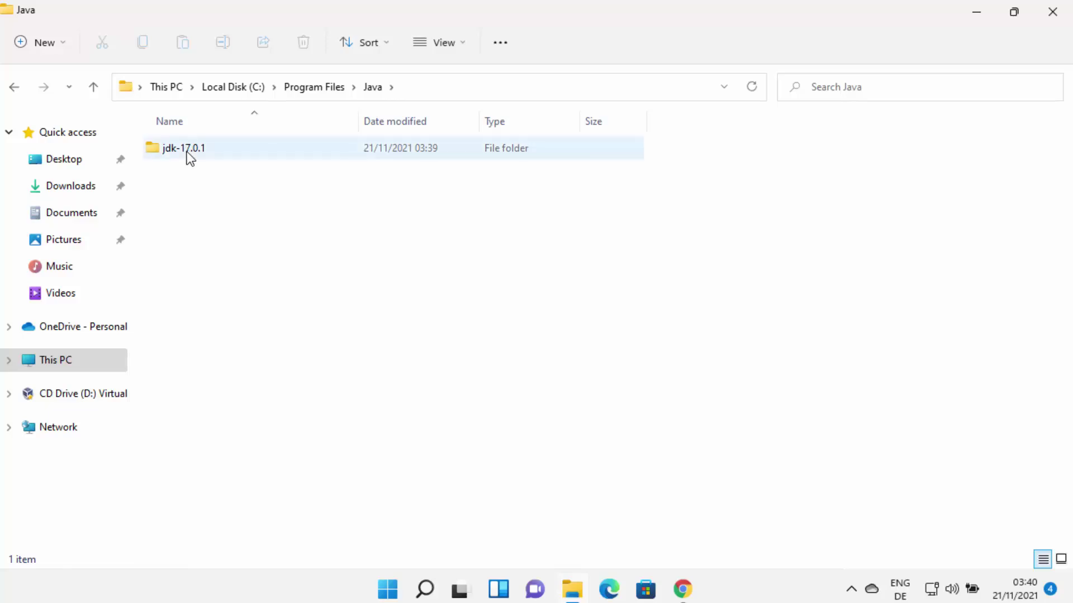
mouse_move(187, 151)
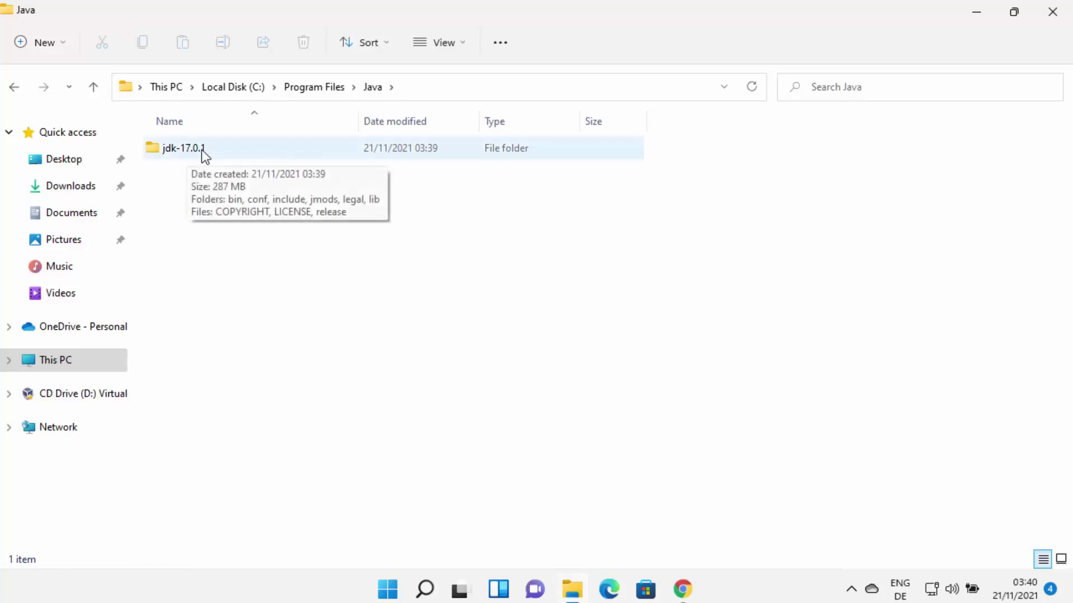
click(196, 151)
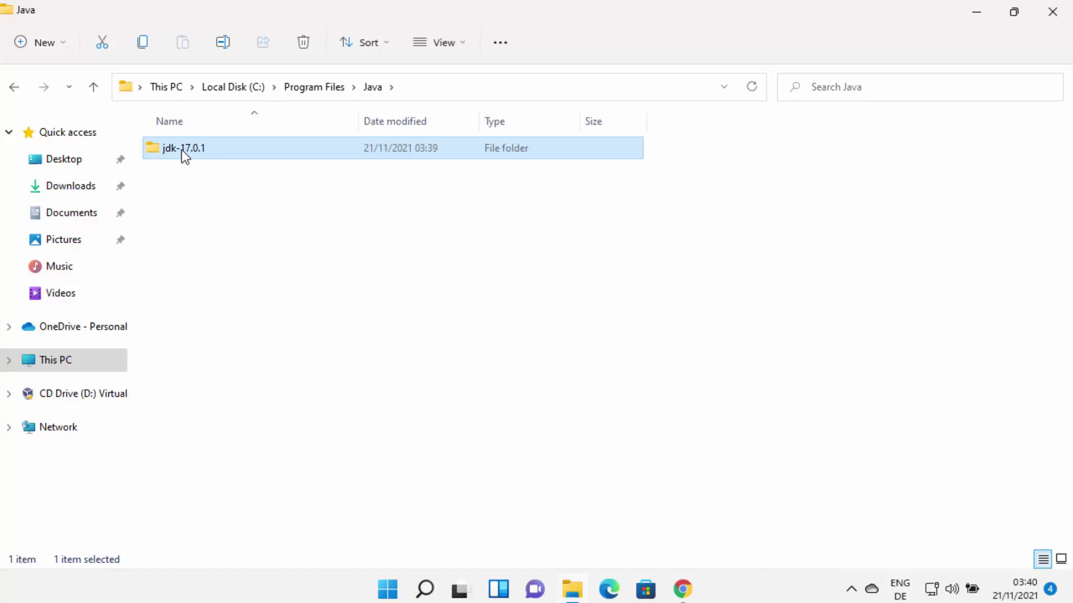
double_click(201, 149)
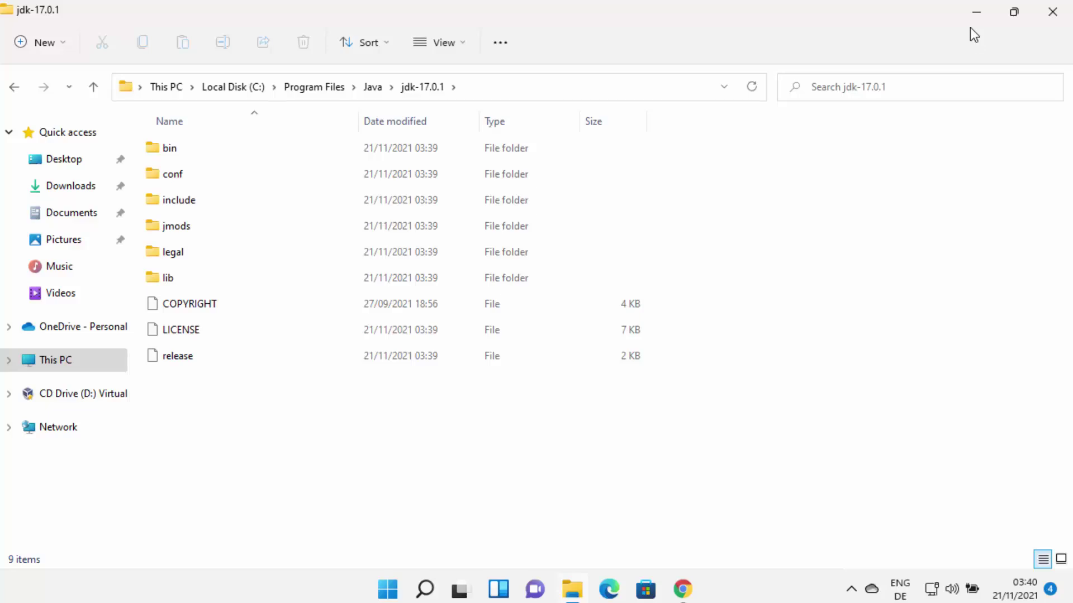
Step: Minimize the folder window and open the account's environment variables by searching Windows for "edit env"
click(976, 11)
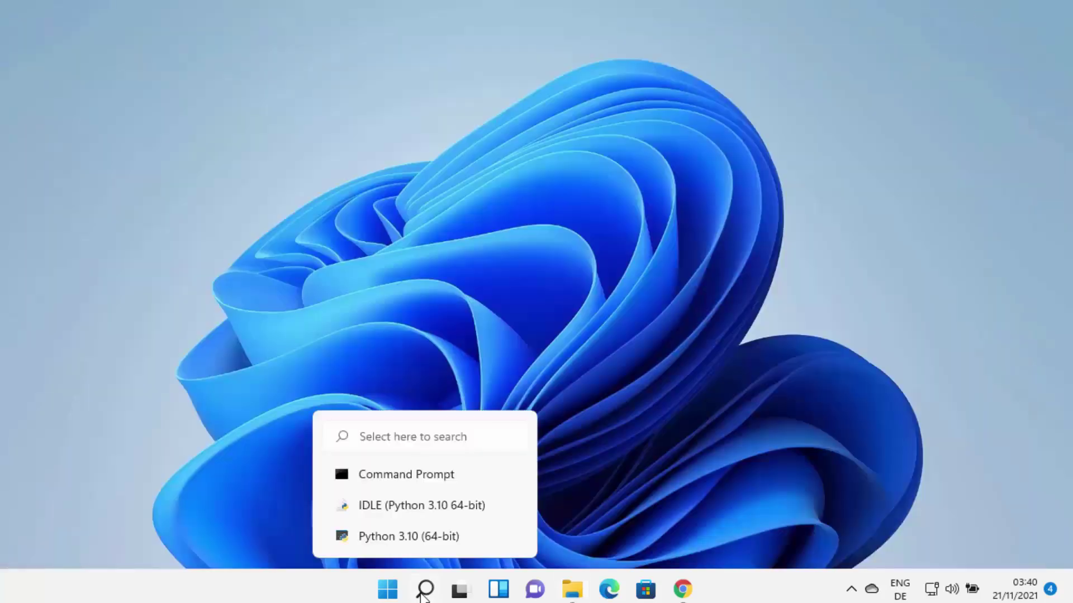
click(425, 591)
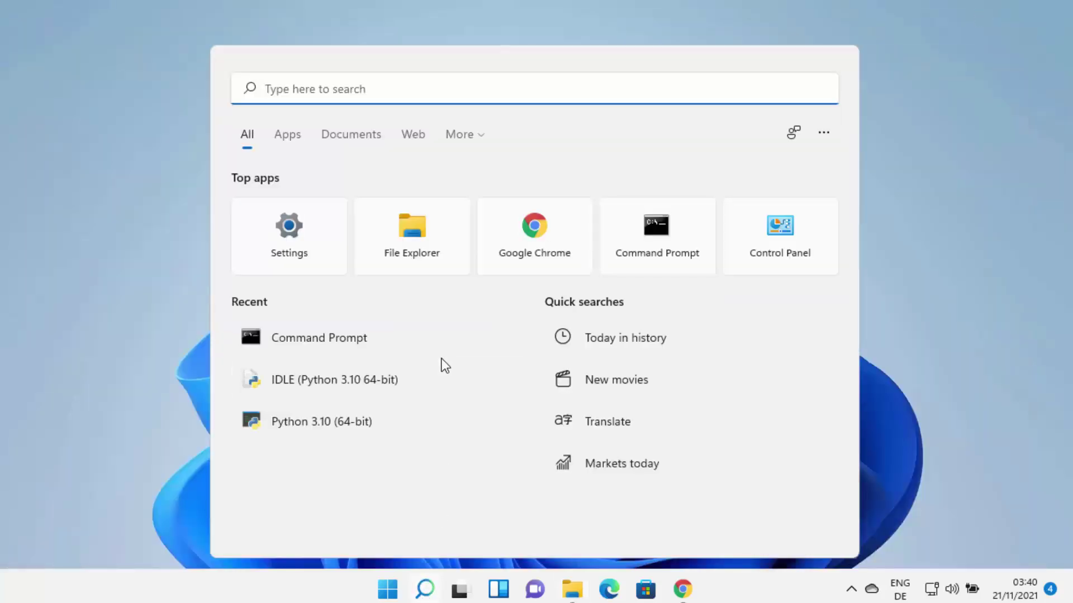
text(ed)
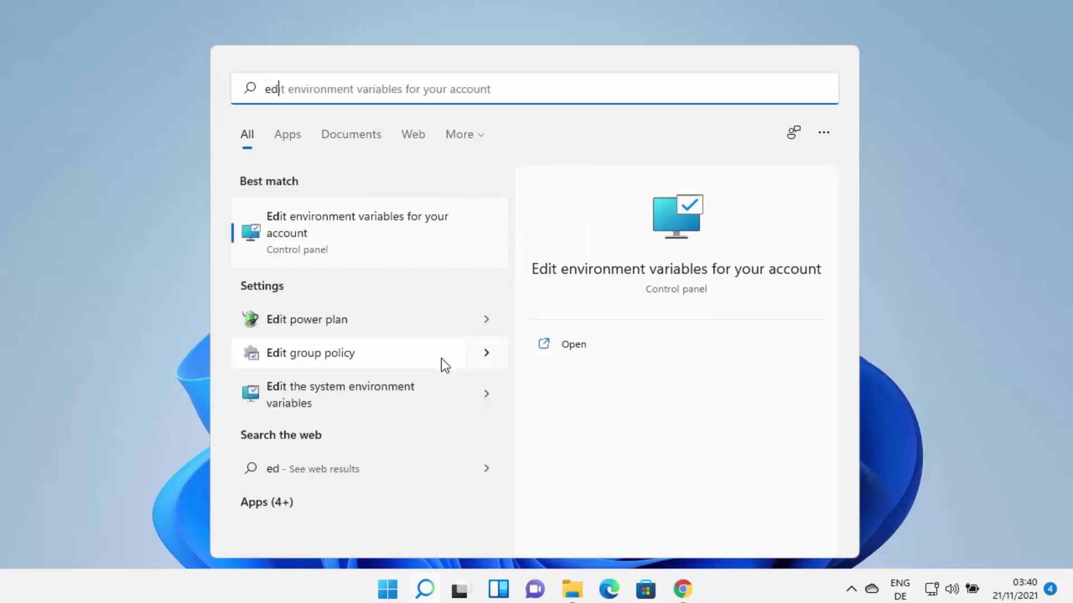
text(it env)
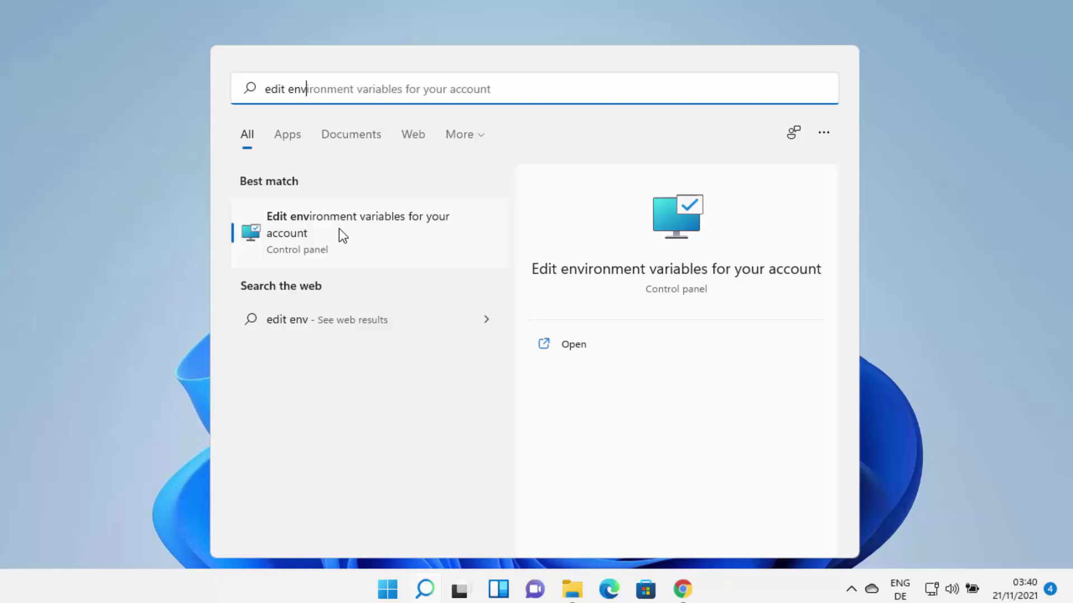
click(393, 225)
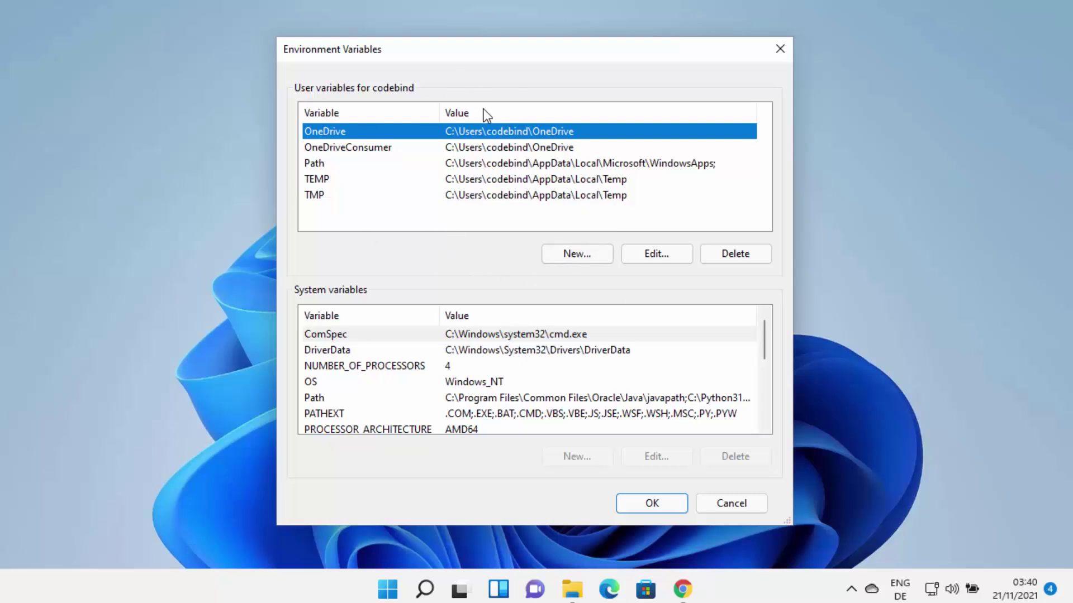
Step: Find and open Control Panel through Windows search, with its items viewed by Category
click(427, 590)
text(con)
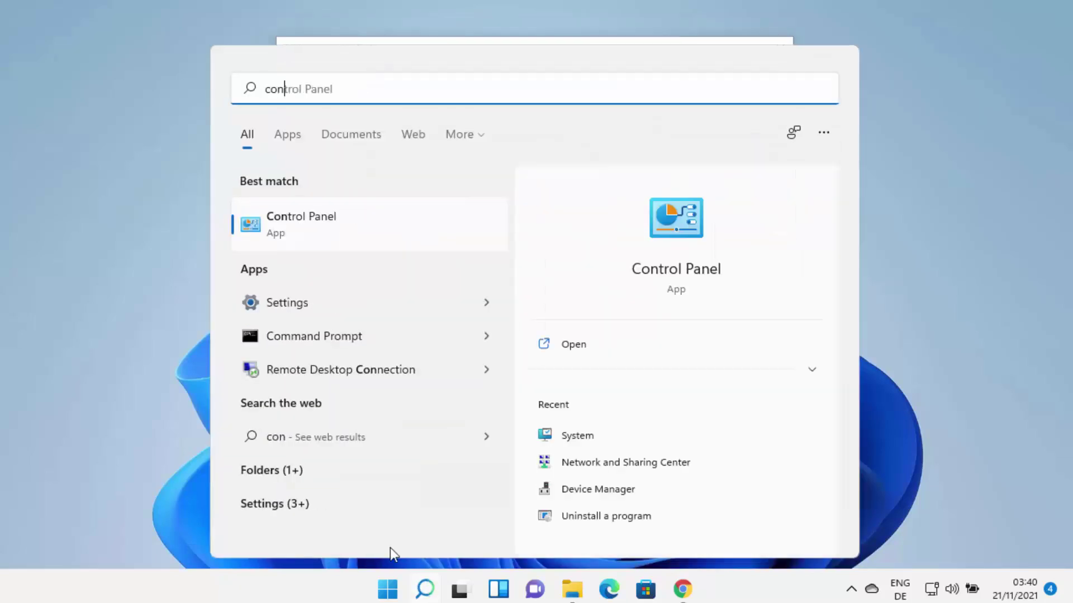
click(383, 234)
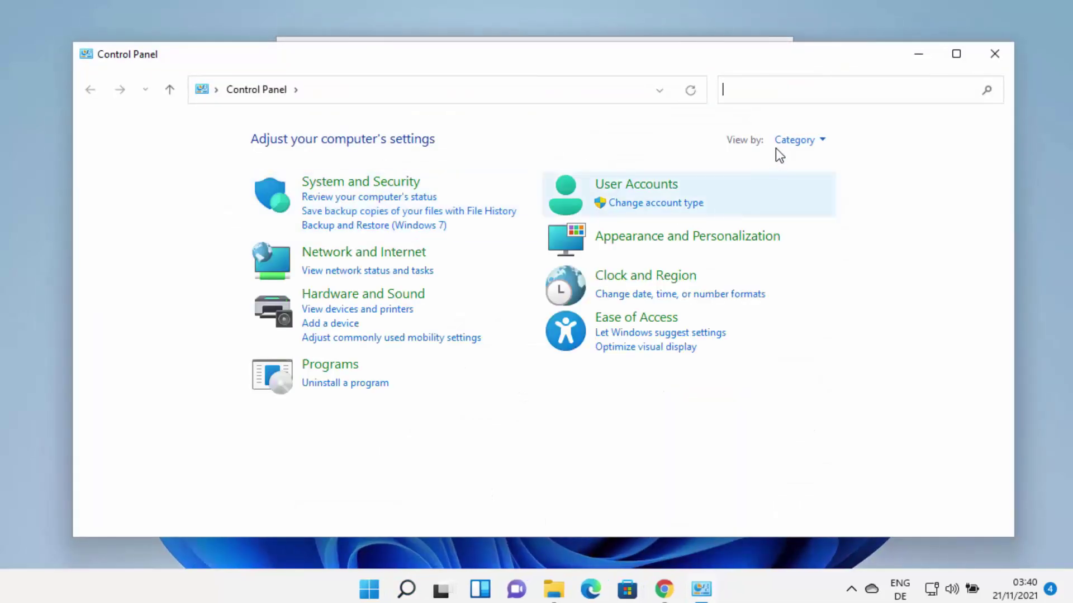
click(797, 142)
click(805, 162)
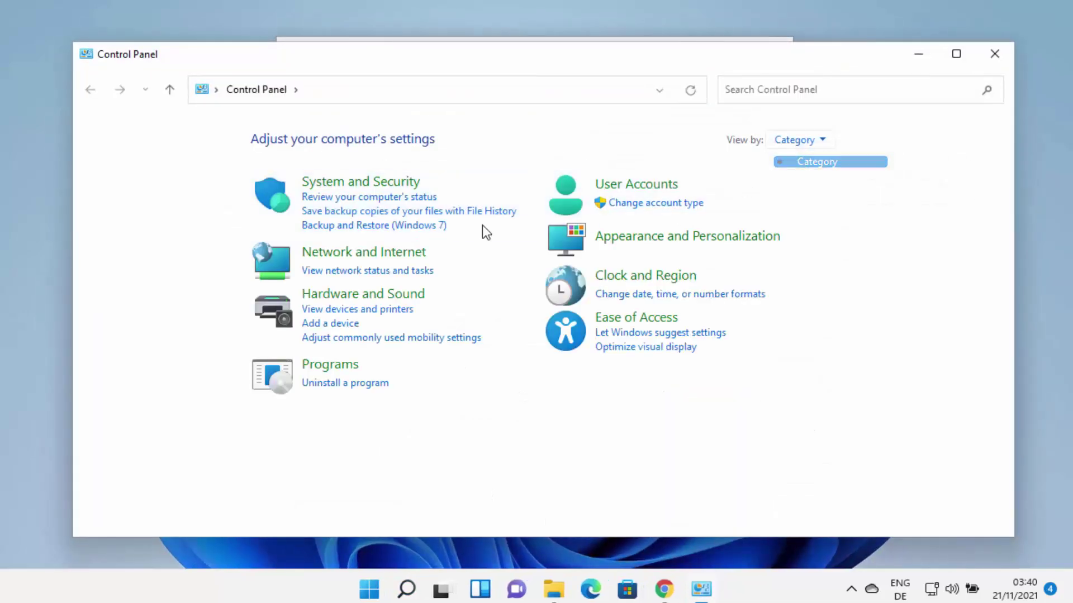
Step: Open the Environment Variables dialog through System and Security, System and the advanced system settings
click(385, 183)
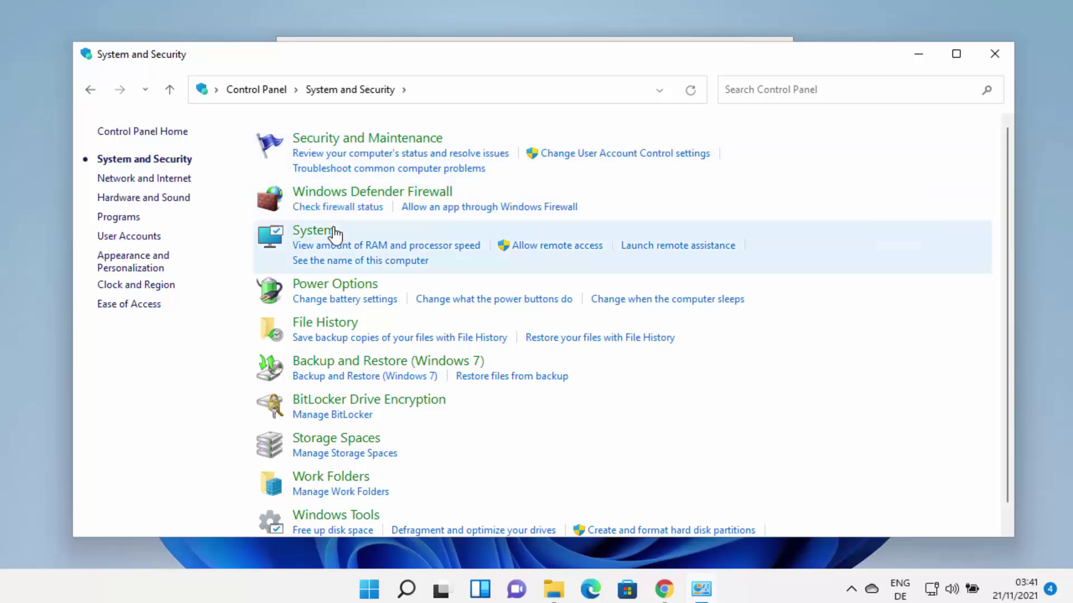
click(326, 234)
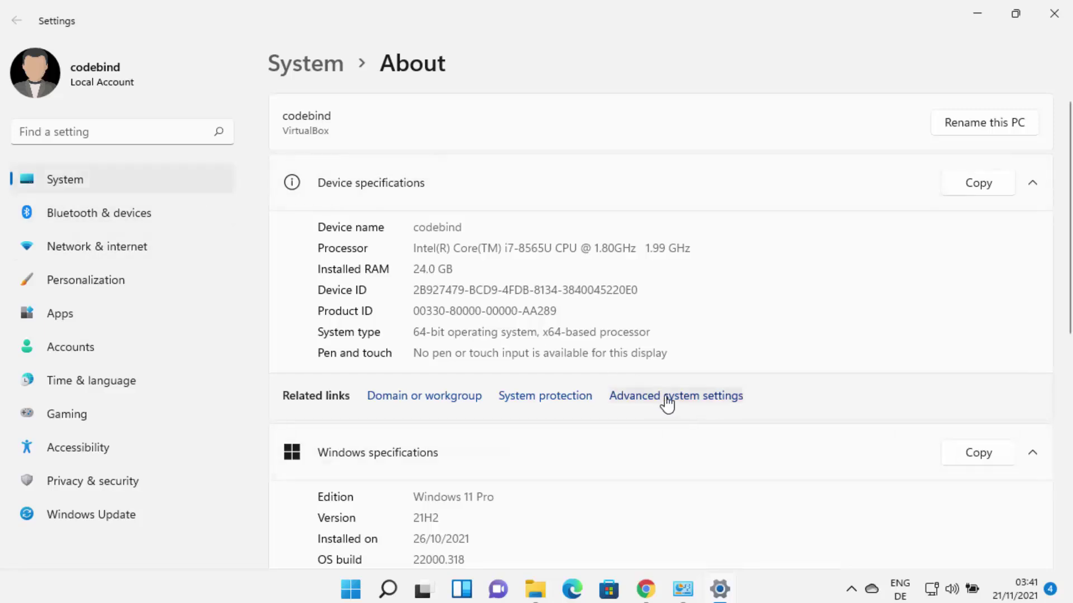
click(693, 396)
click(364, 419)
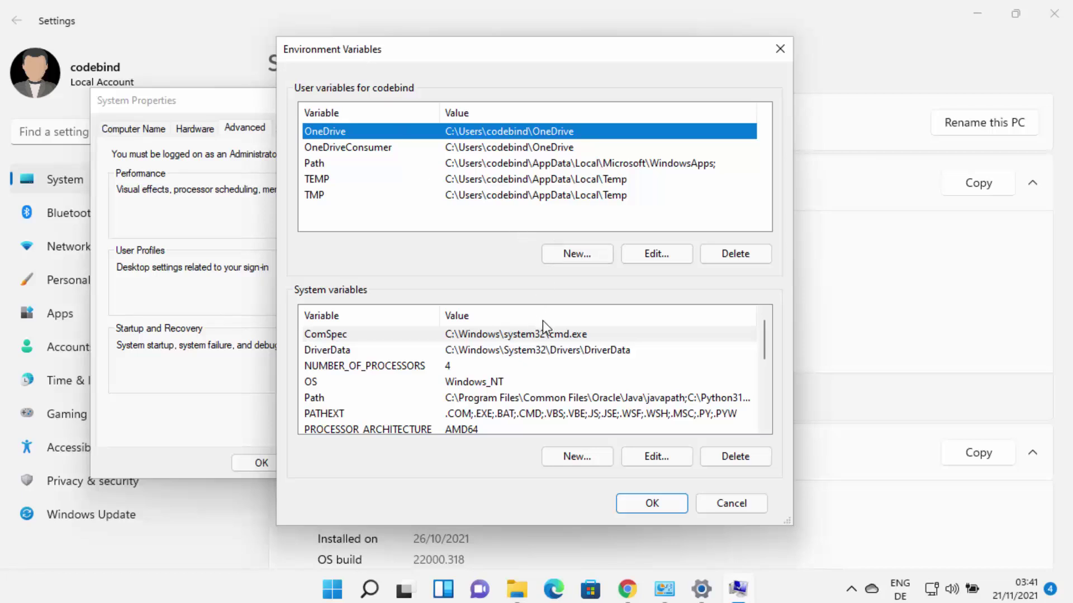
Step: Open the Path variable under System variables for editing
click(319, 400)
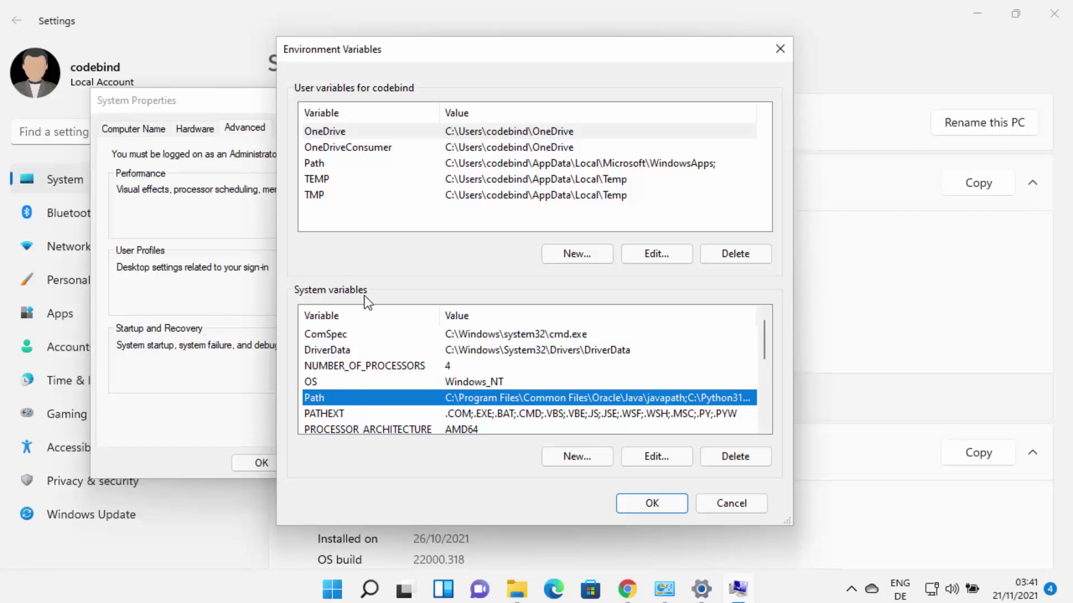
click(644, 455)
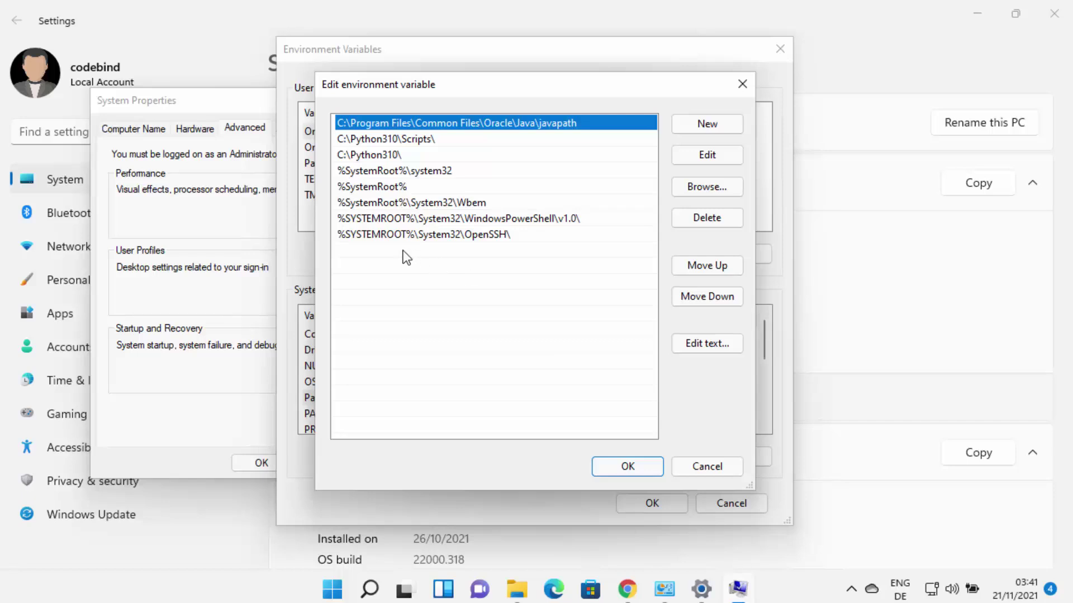
click(407, 259)
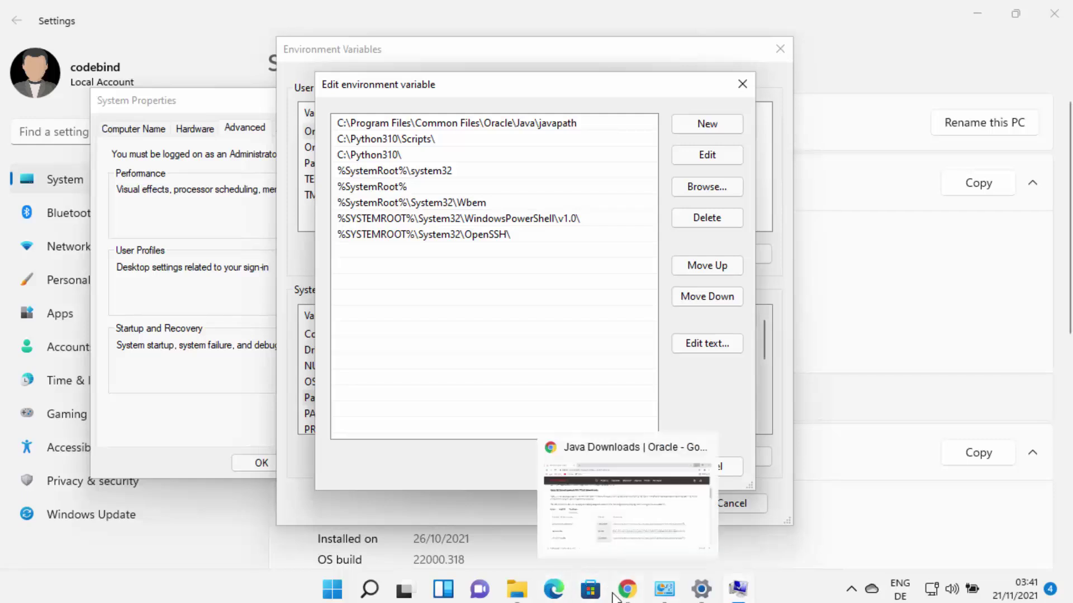
Step: Switch to File Explorer, open the bin folder inside jdk-17.0.1 and copy its full path
click(530, 596)
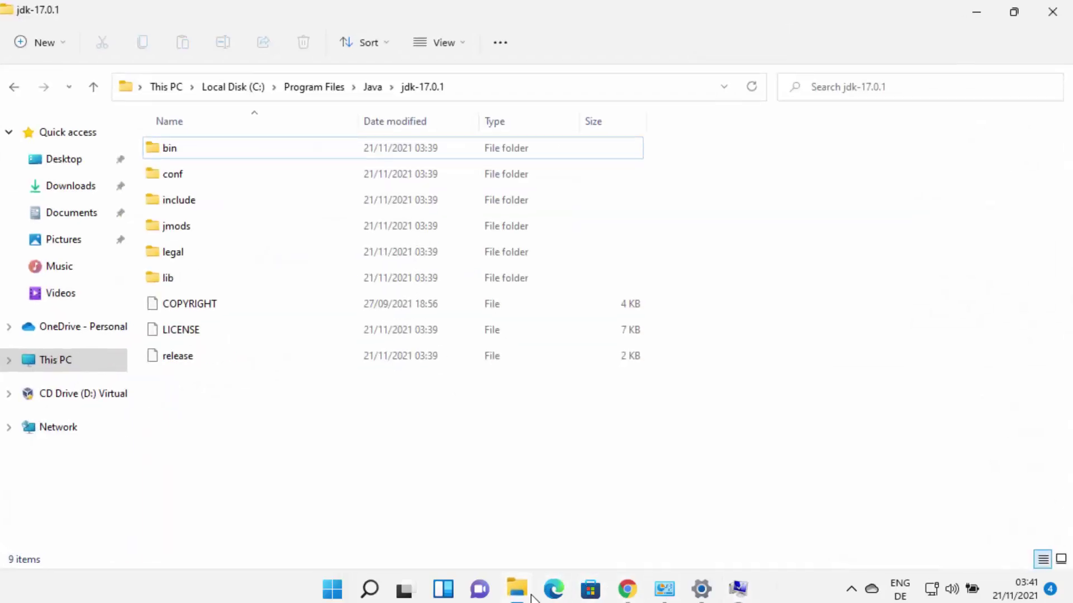
click(462, 88)
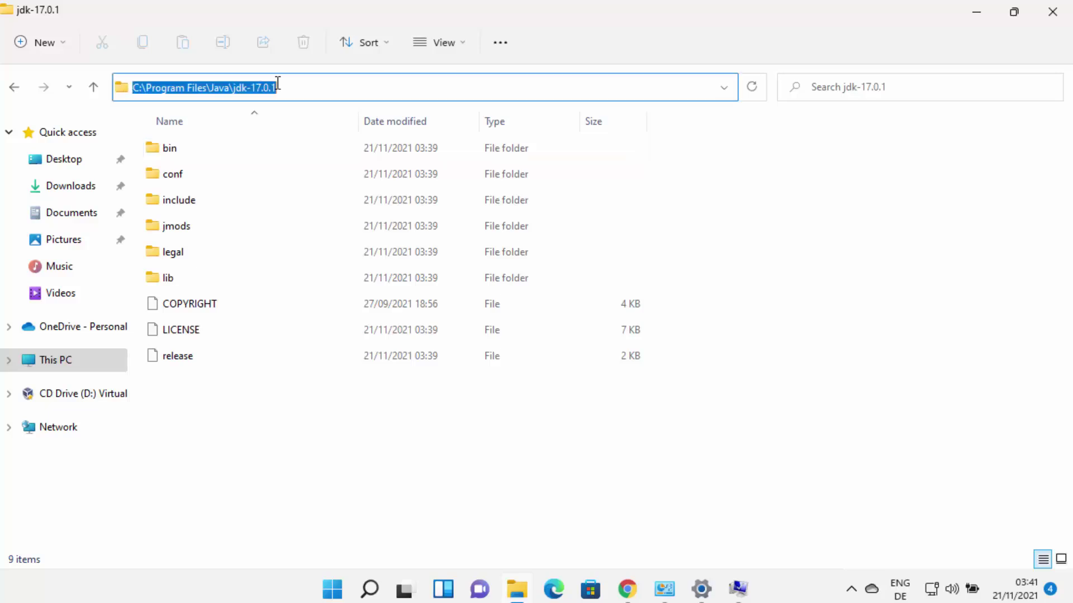
double_click(178, 150)
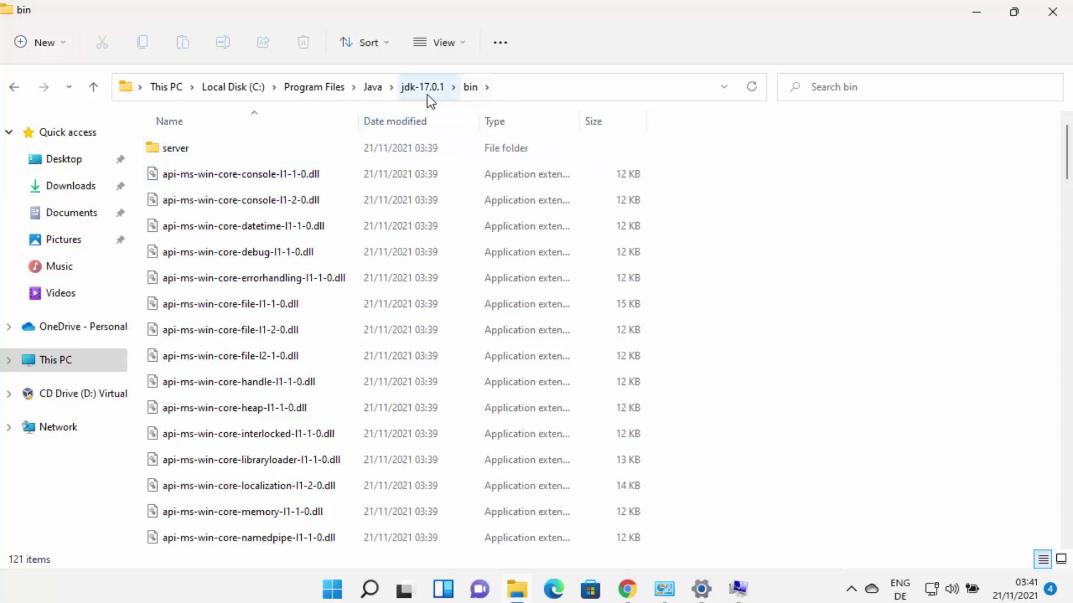
click(512, 92)
key(ctrl+c)
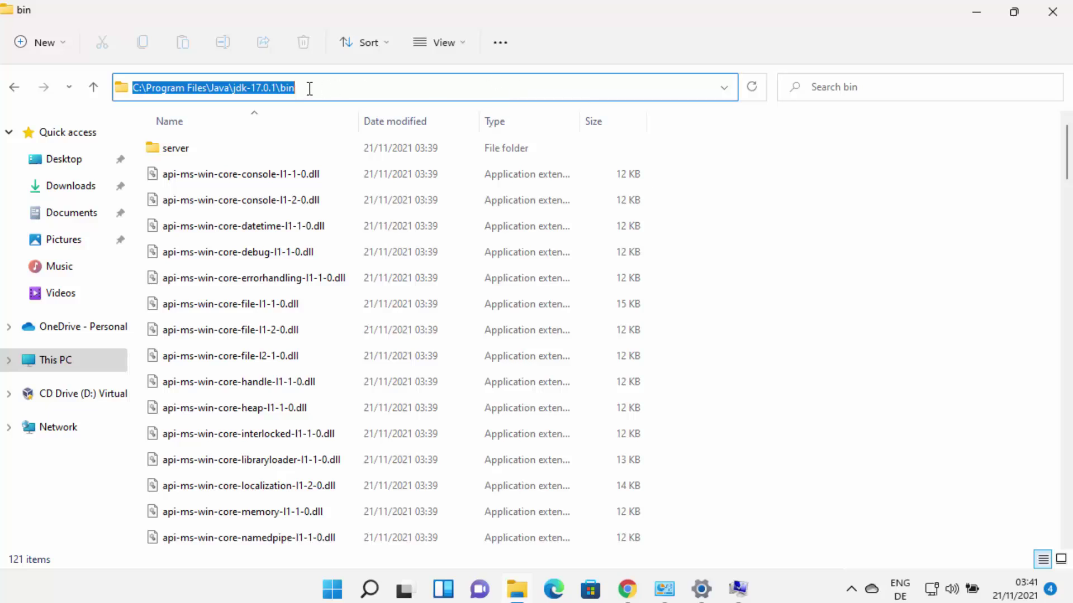
Step: Add C:\Program Files\Java\jdk-17.0.1\bin as a new entry of the system Path variable and confirm the edit
mouse_move(693, 591)
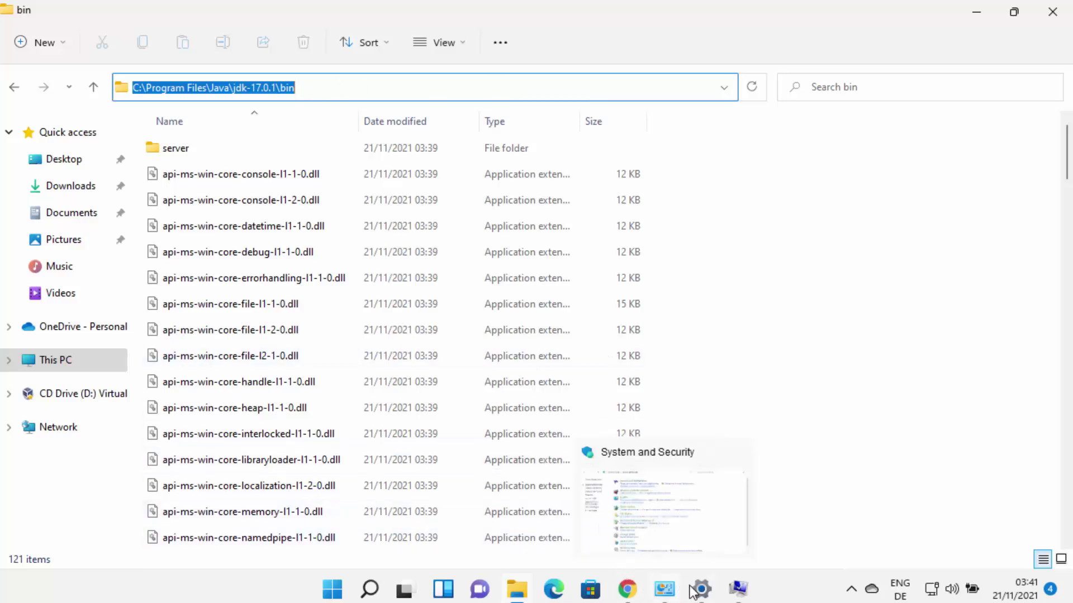
click(737, 590)
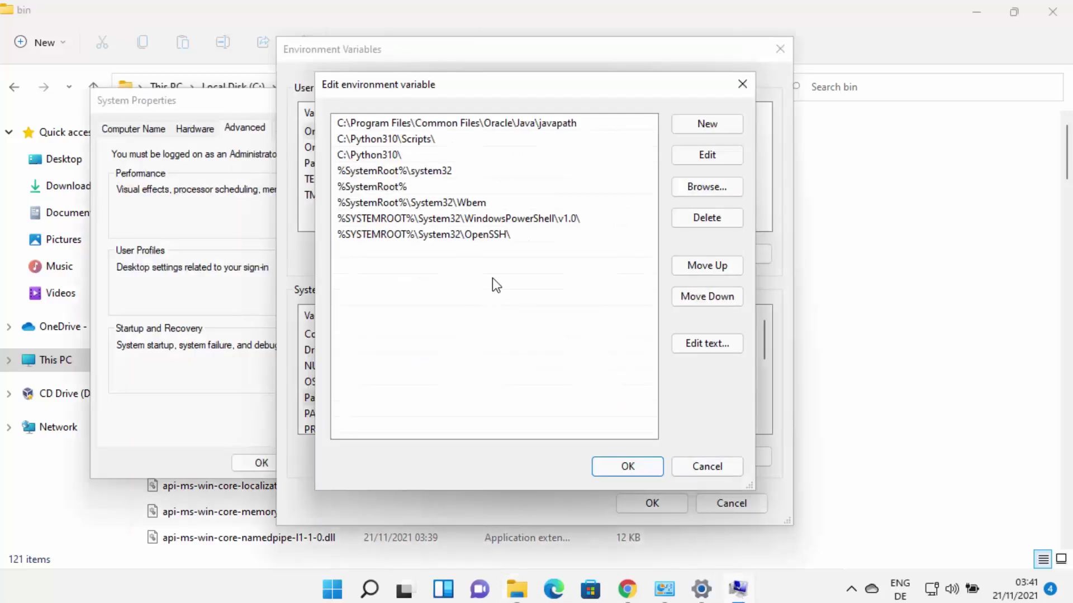
double_click(345, 252)
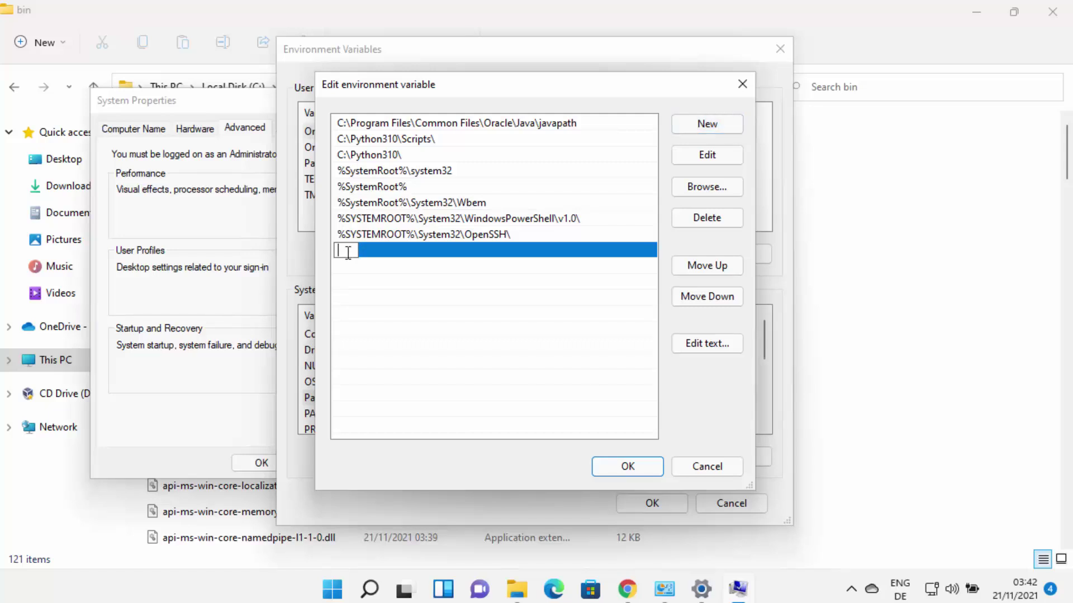
key(ctrl+v)
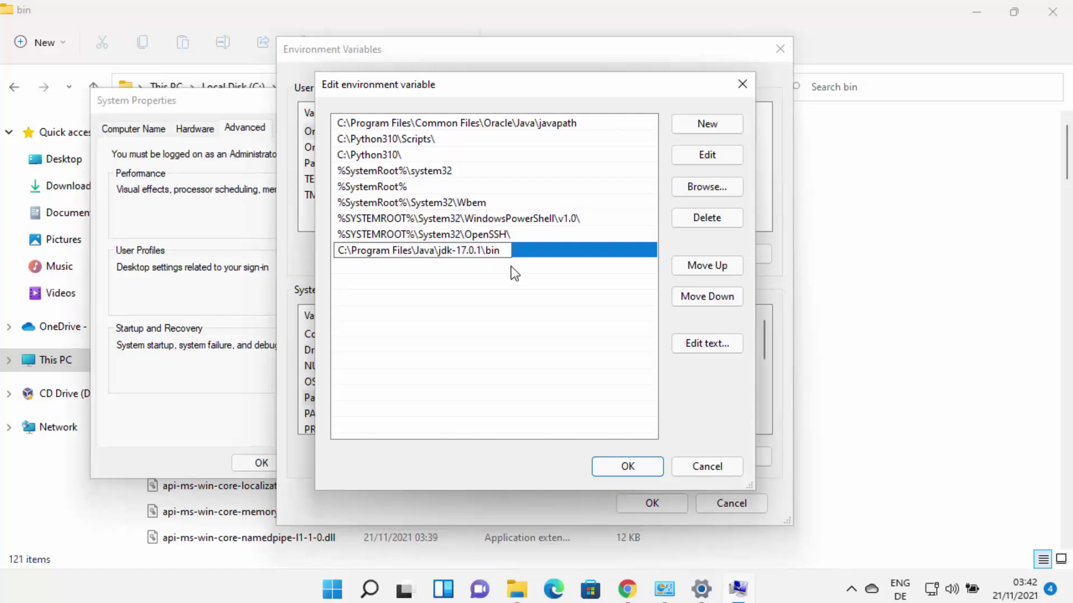
key(Return)
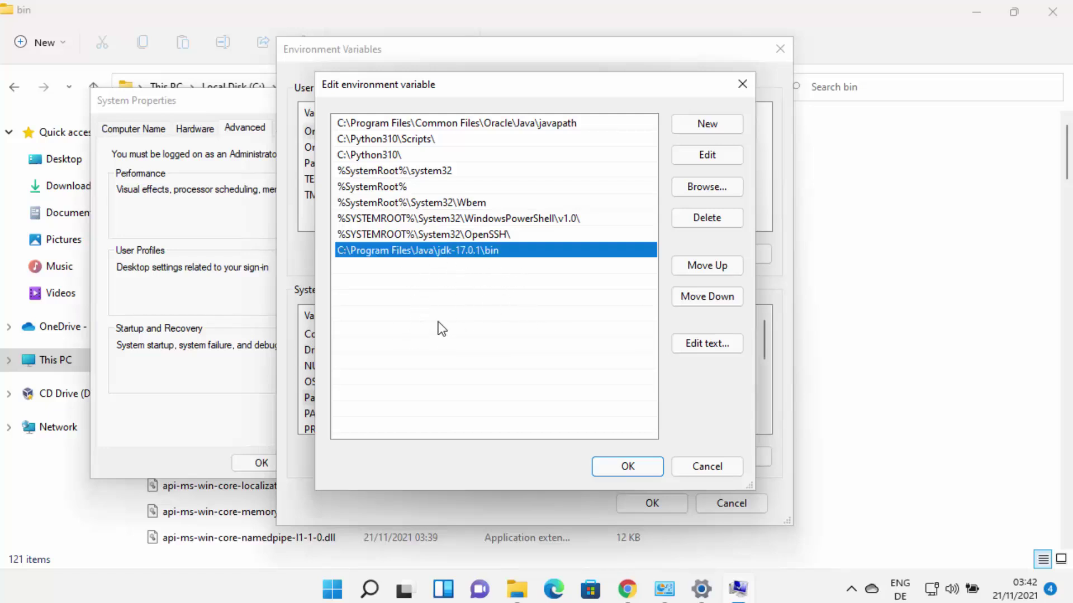
click(626, 467)
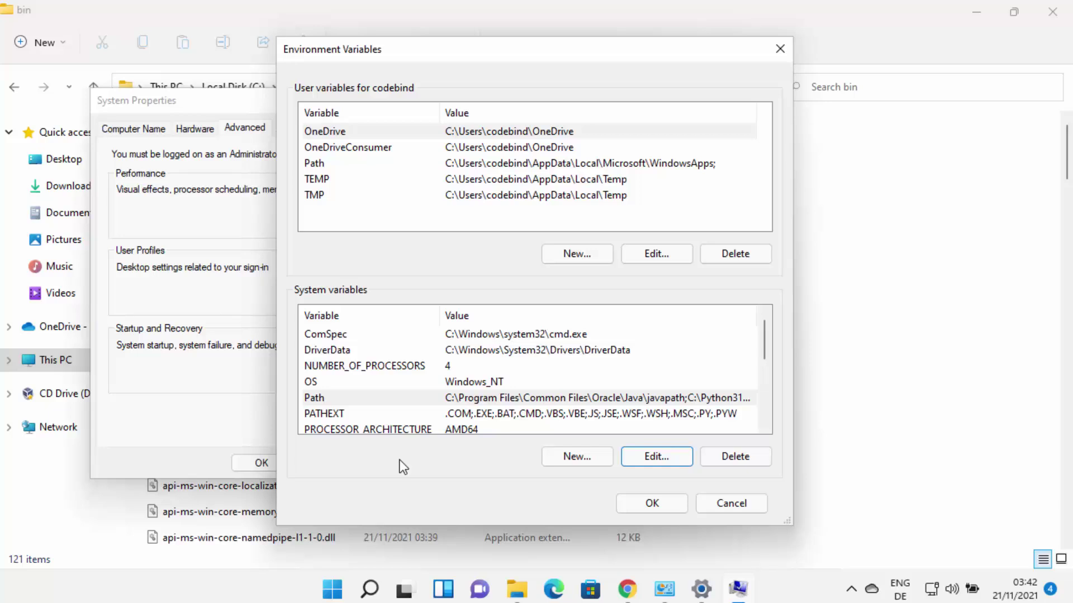
Step: Start a new user variable and name it JAVA_HOME
click(371, 215)
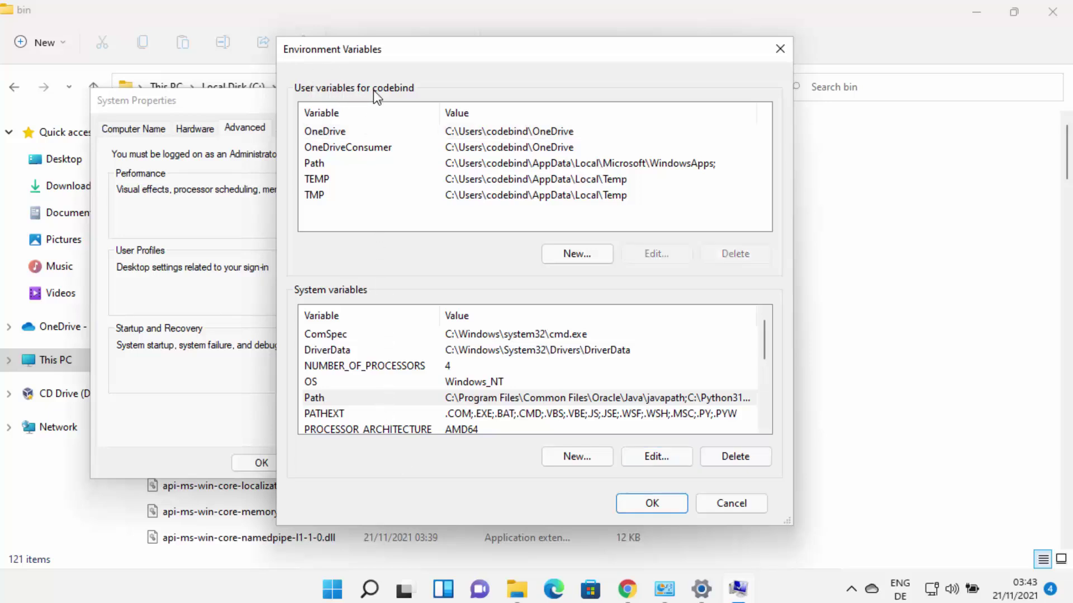
click(556, 255)
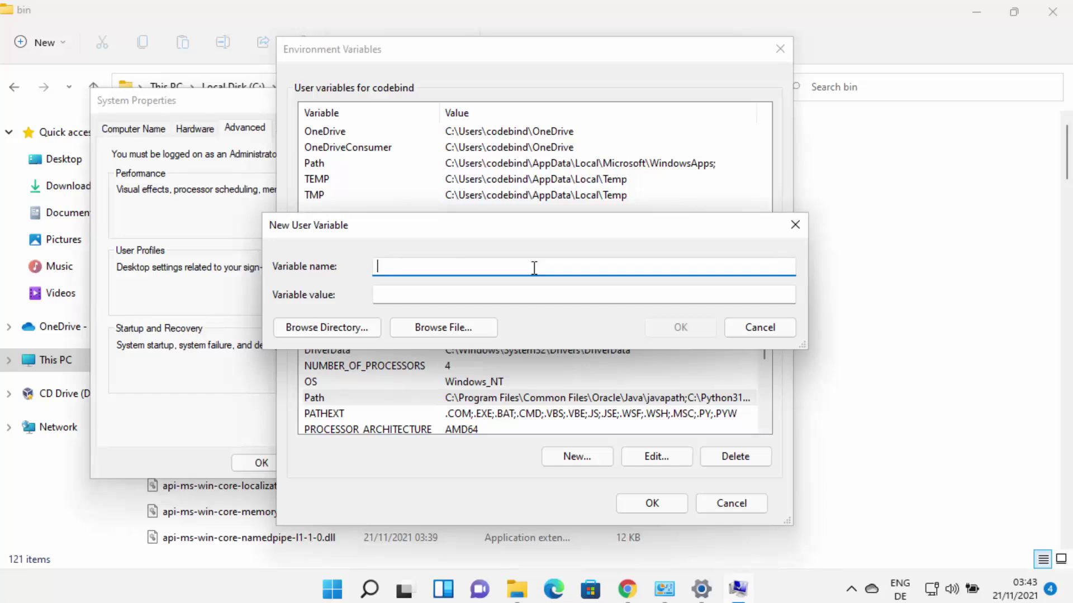
text(JAVA_HOME)
drag(377, 266, 439, 263)
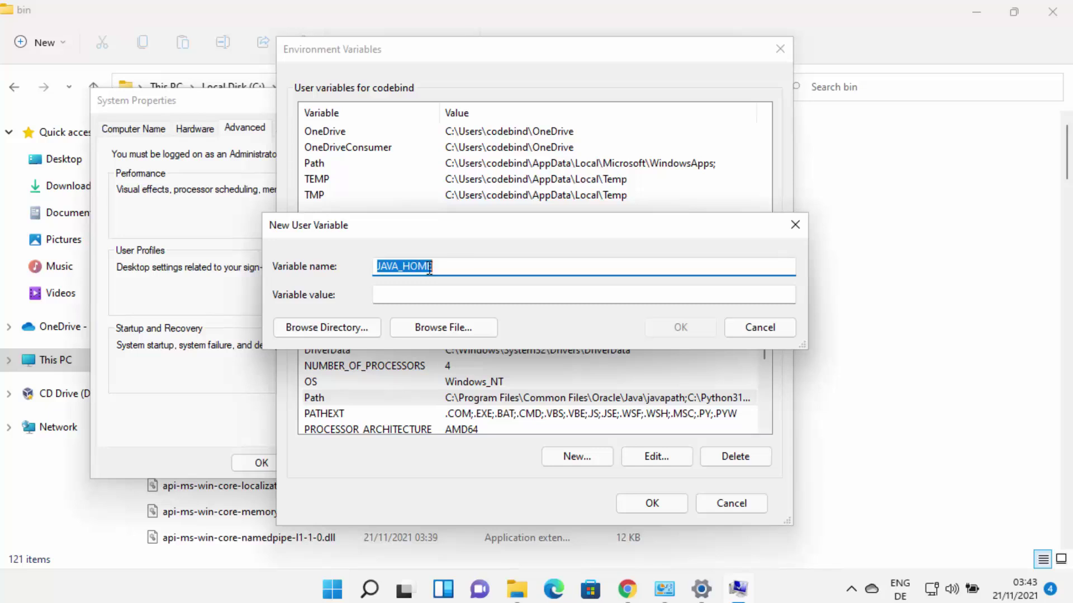
Step: Switch to File Explorer, go up to the jdk-17.0.1 folder and copy its full path
click(262, 597)
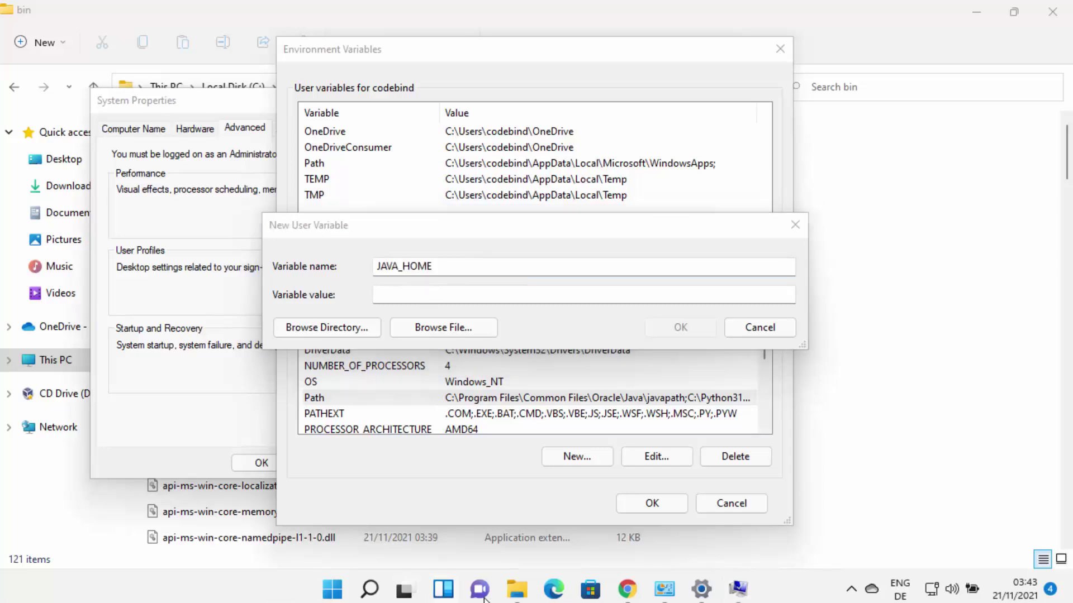
click(520, 591)
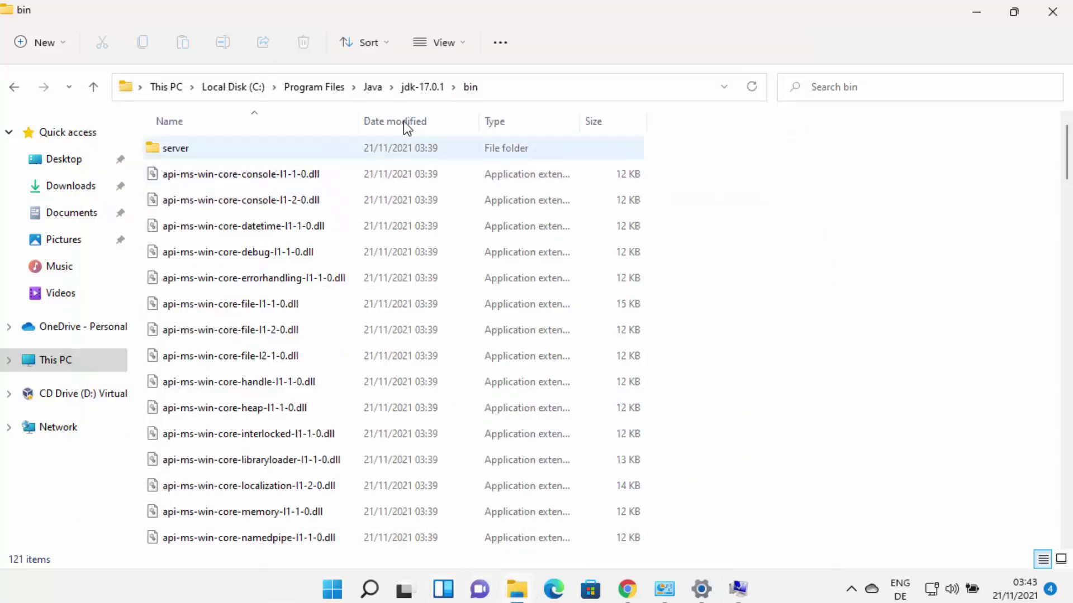
click(423, 89)
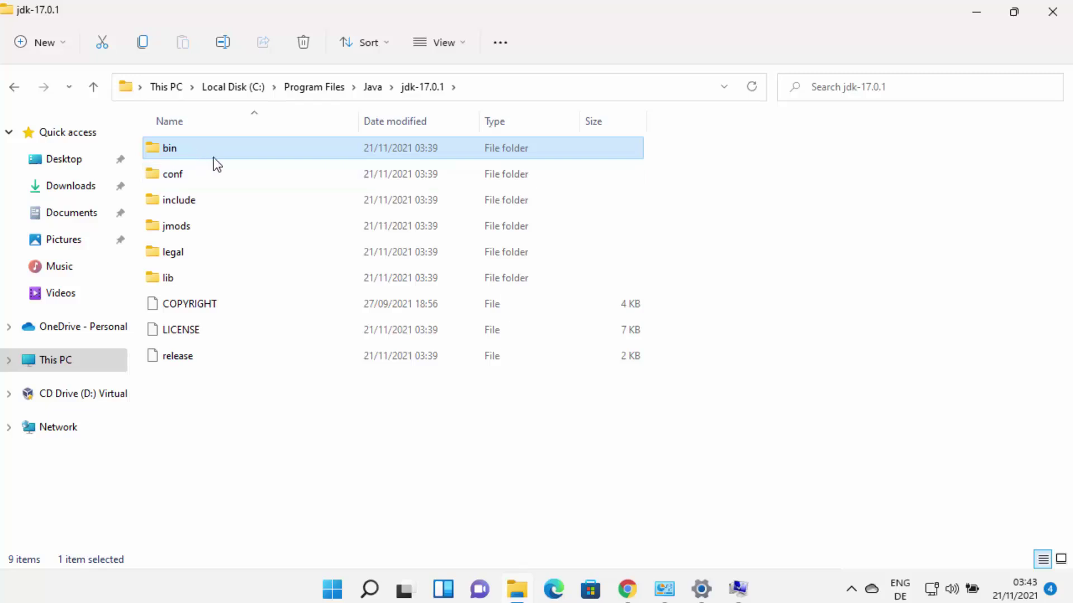
click(482, 88)
key(ctrl+c)
click(287, 87)
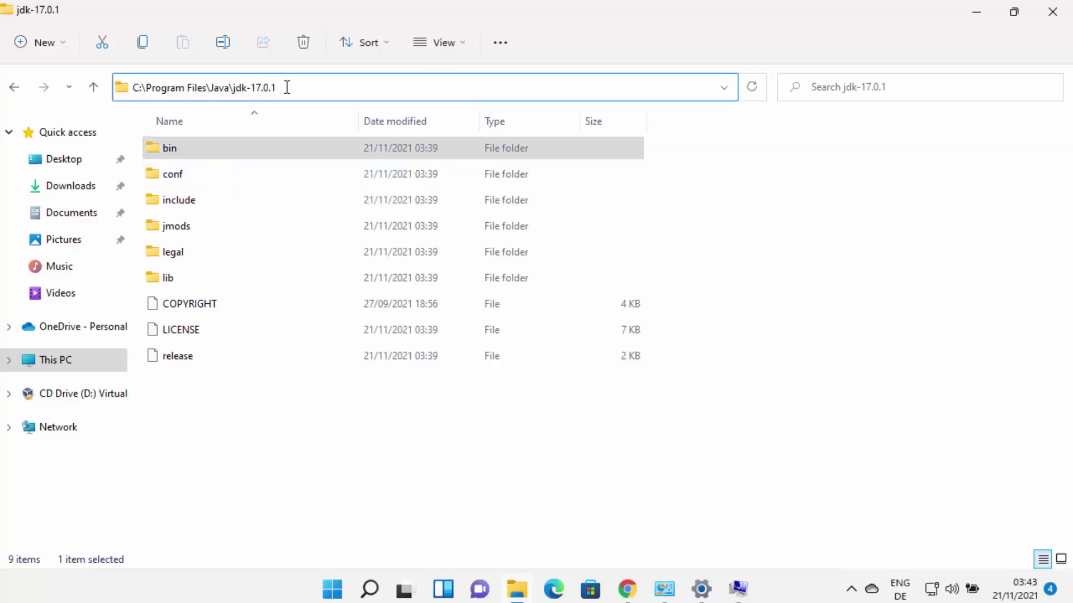
click(187, 152)
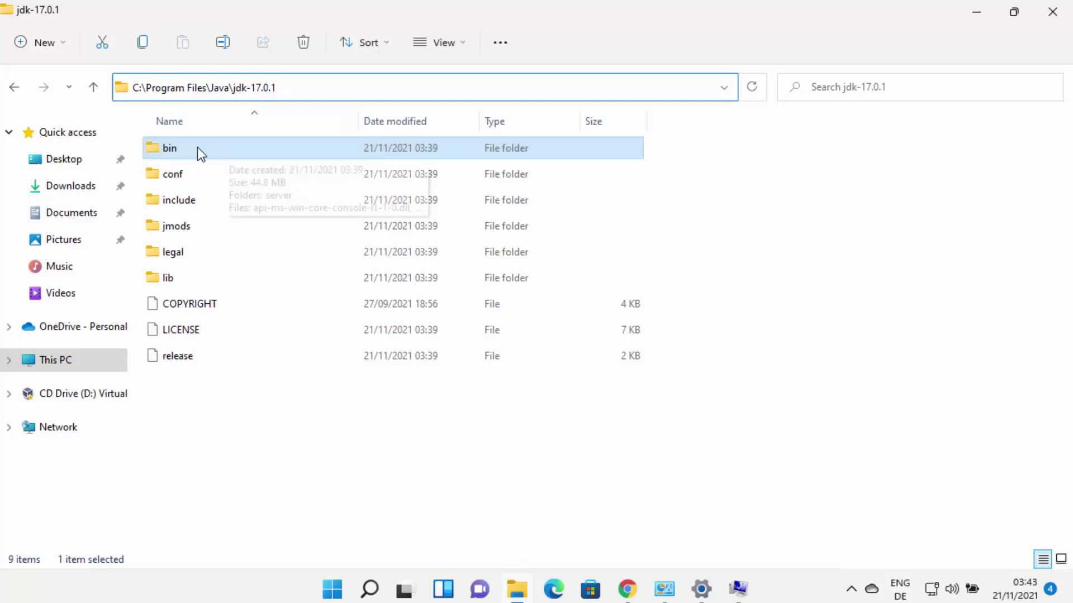
click(296, 95)
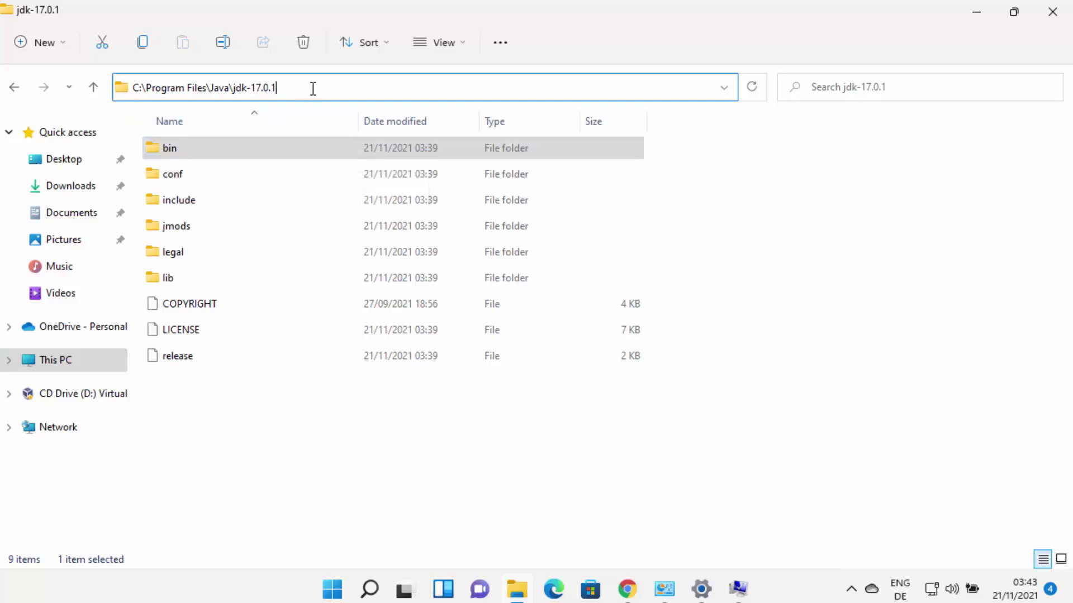
Step: Return to the new user variable, set the JAVA_HOME value to C:\Program Files\Java\jdk-17.0.1 and confirm it
click(737, 588)
key(ctrl+v)
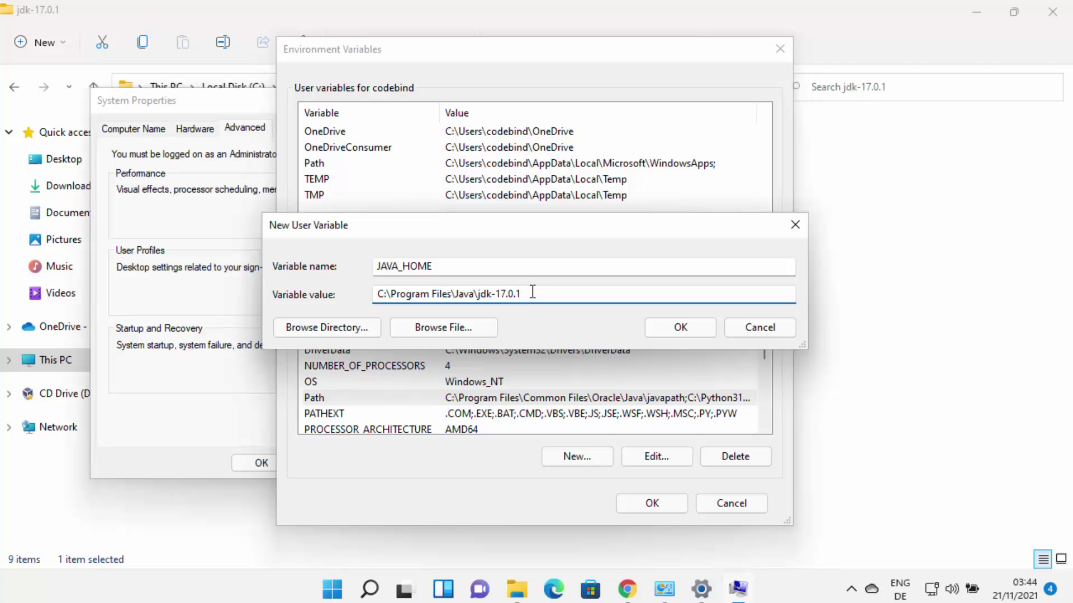
drag(528, 293, 372, 294)
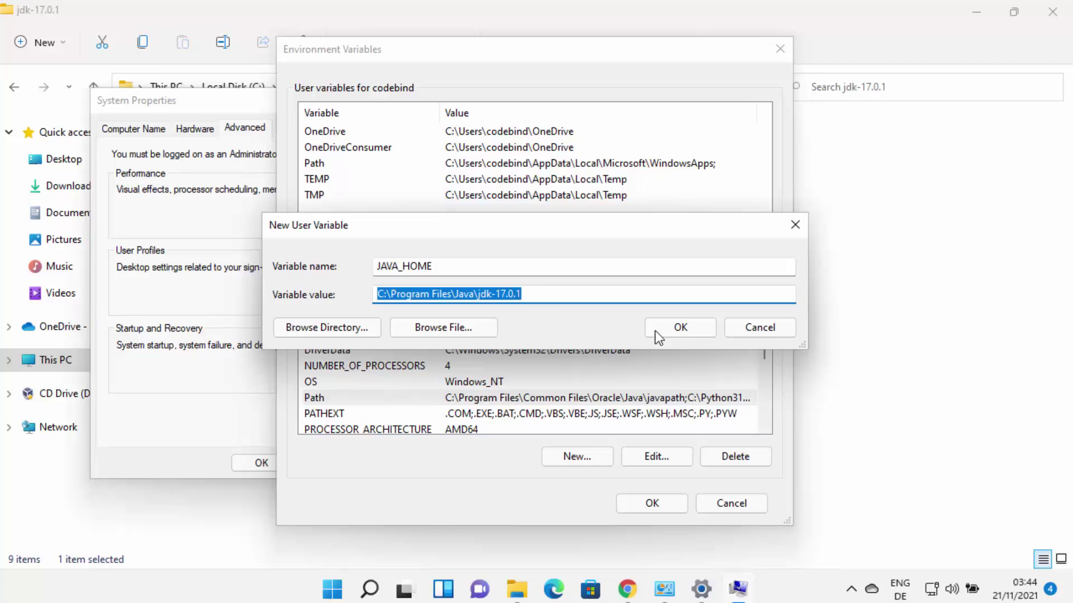
click(675, 331)
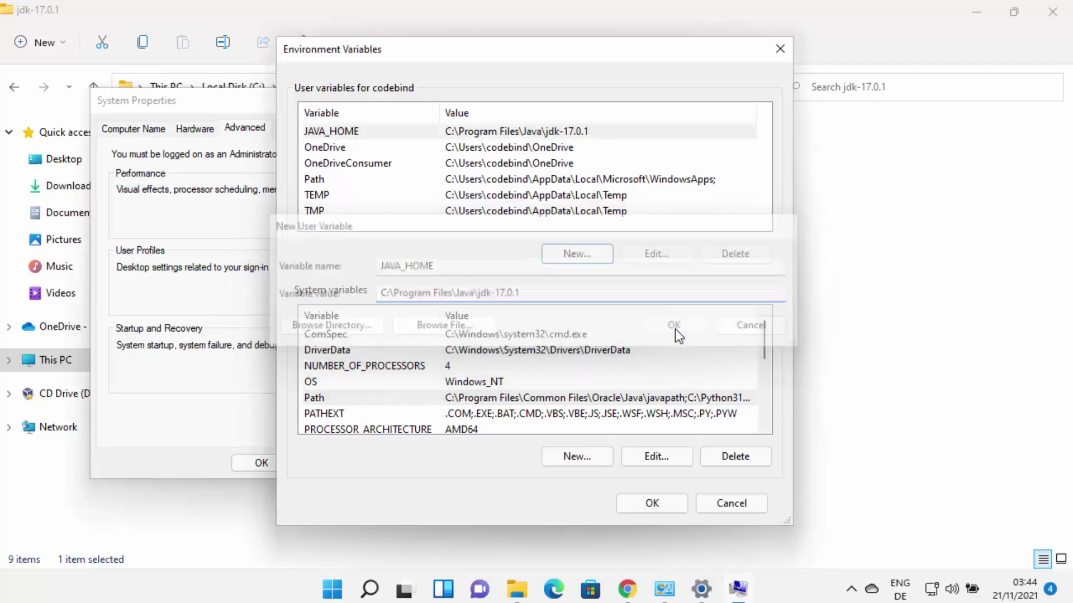
Step: Confirm the Environment Variables and System Properties dialogs and close the remaining open windows, including File Explorer and Settings
click(662, 504)
click(279, 463)
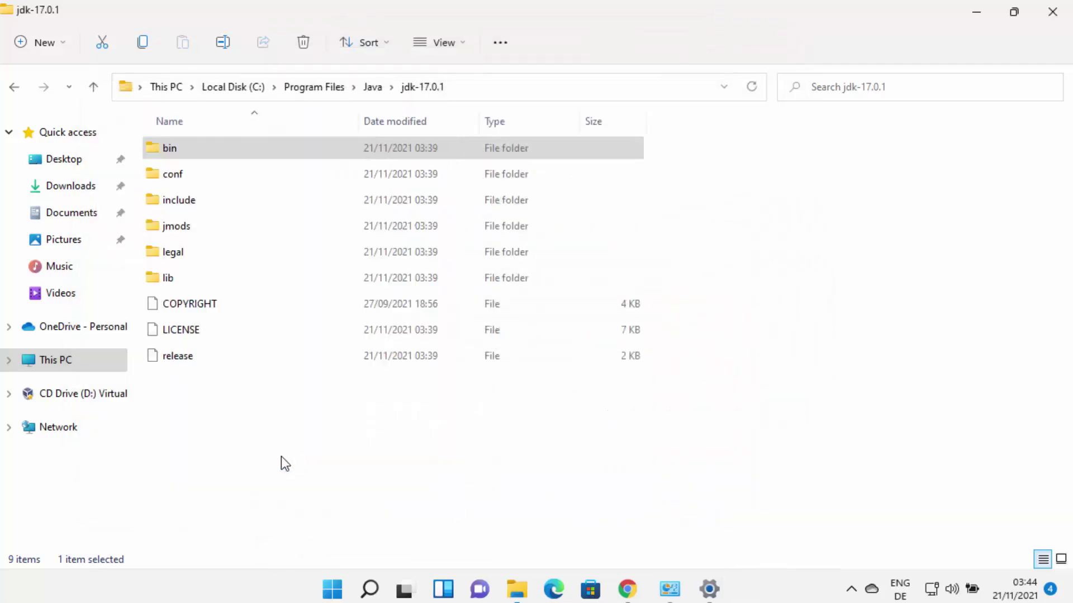
click(1048, 21)
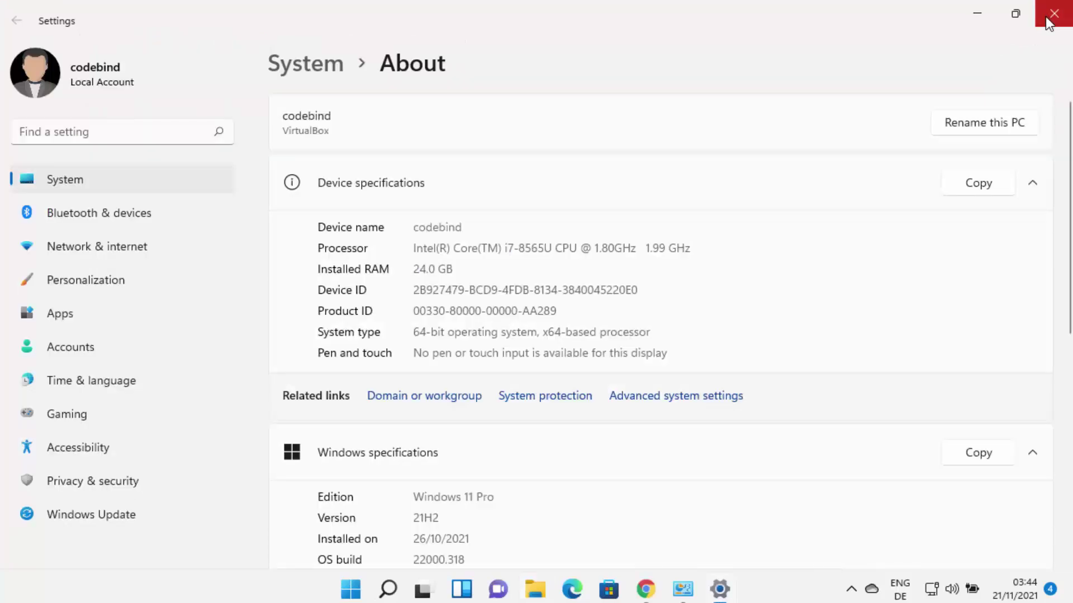
click(1047, 21)
click(775, 49)
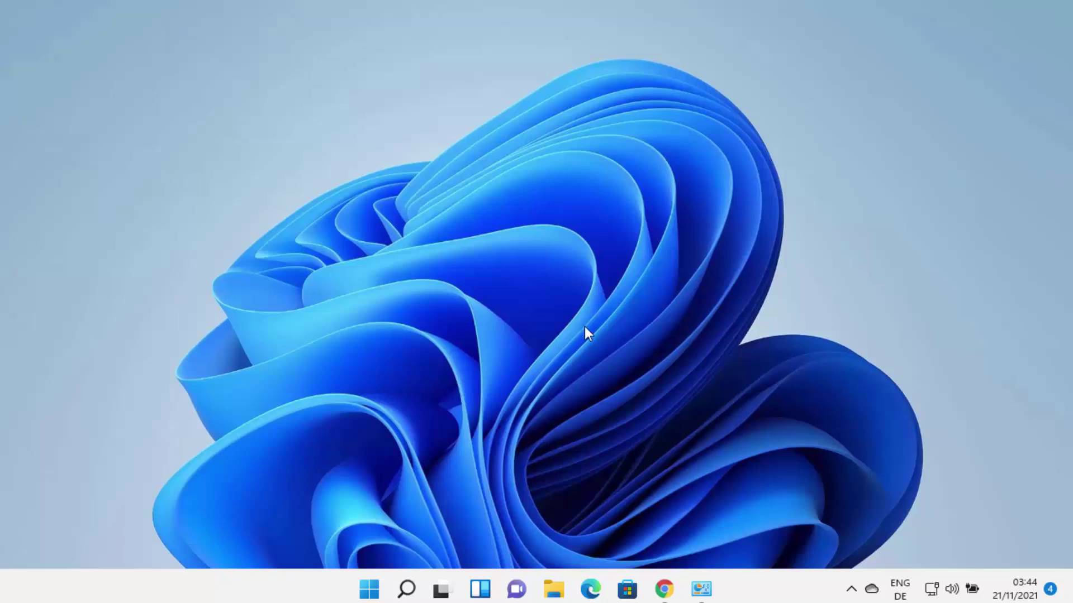
Step: Open Command Prompt and check the installed Java runtime with java -version
click(408, 593)
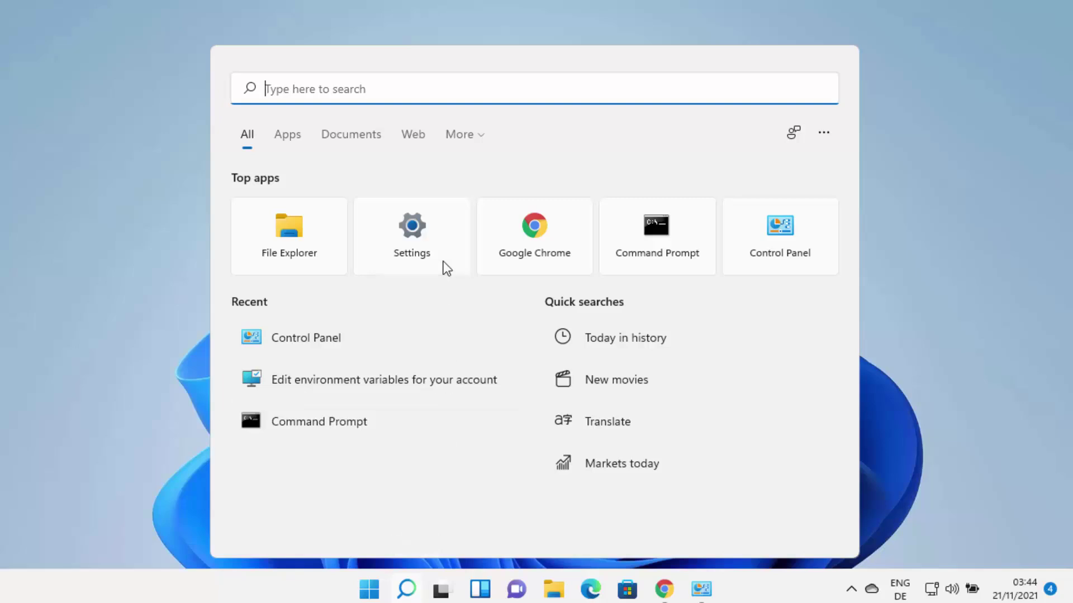
text(cmd)
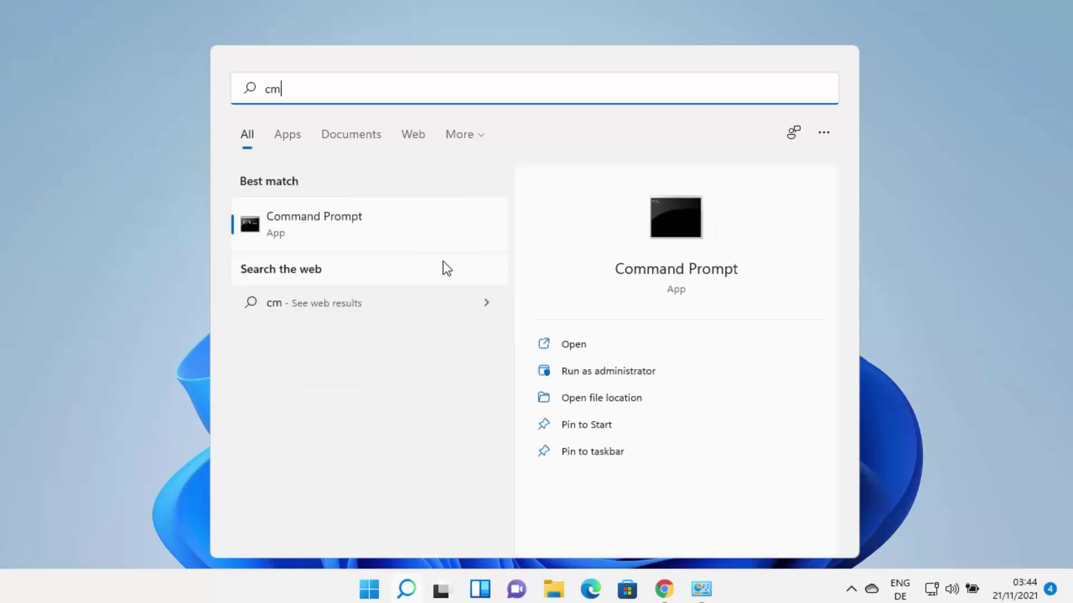
click(351, 216)
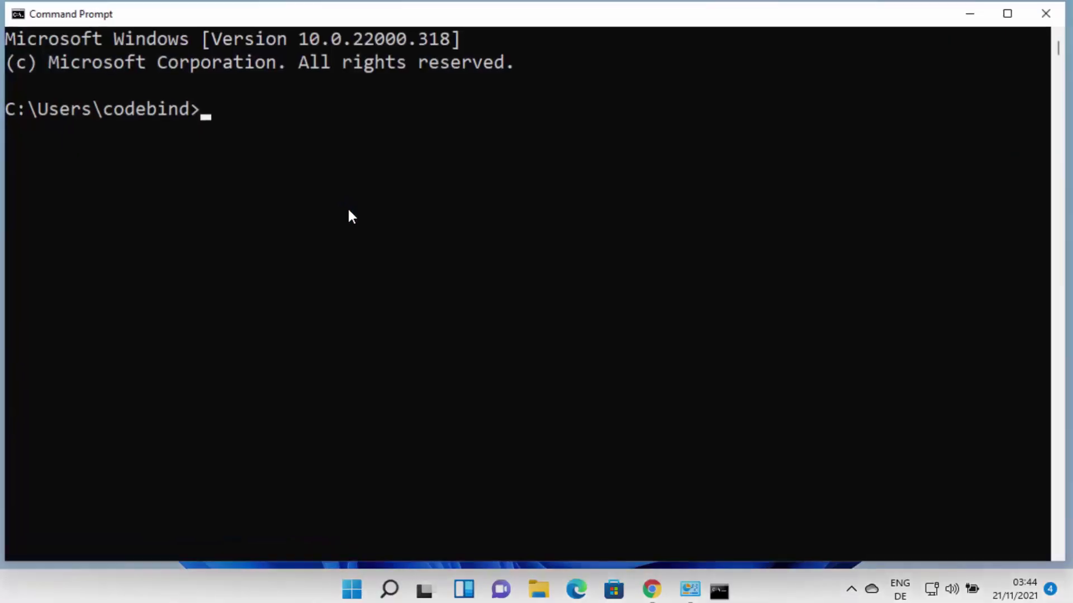
text(jav)
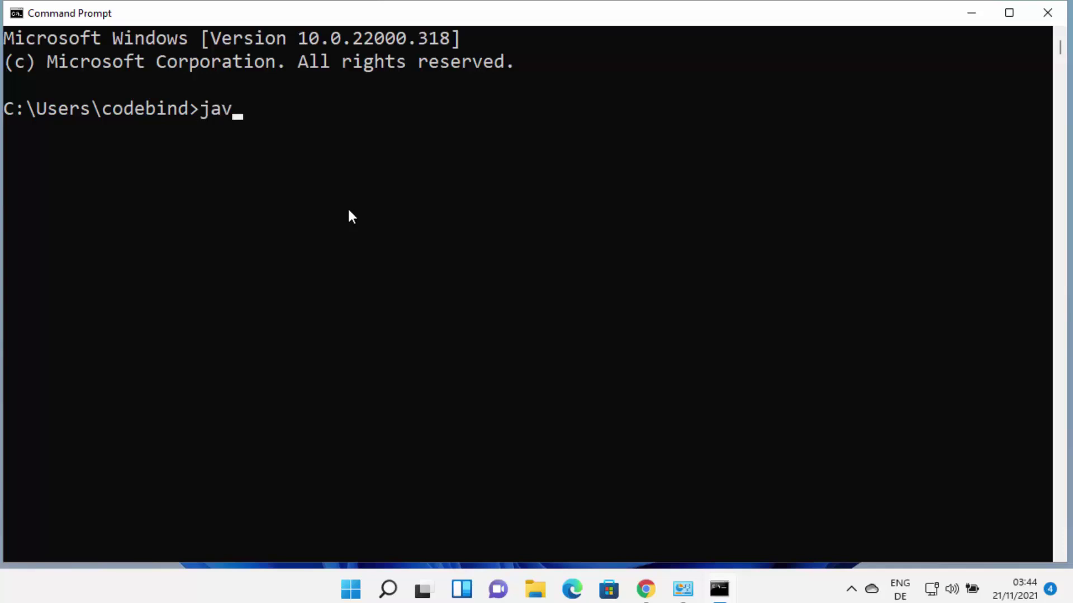
text(a -version)
key(Return)
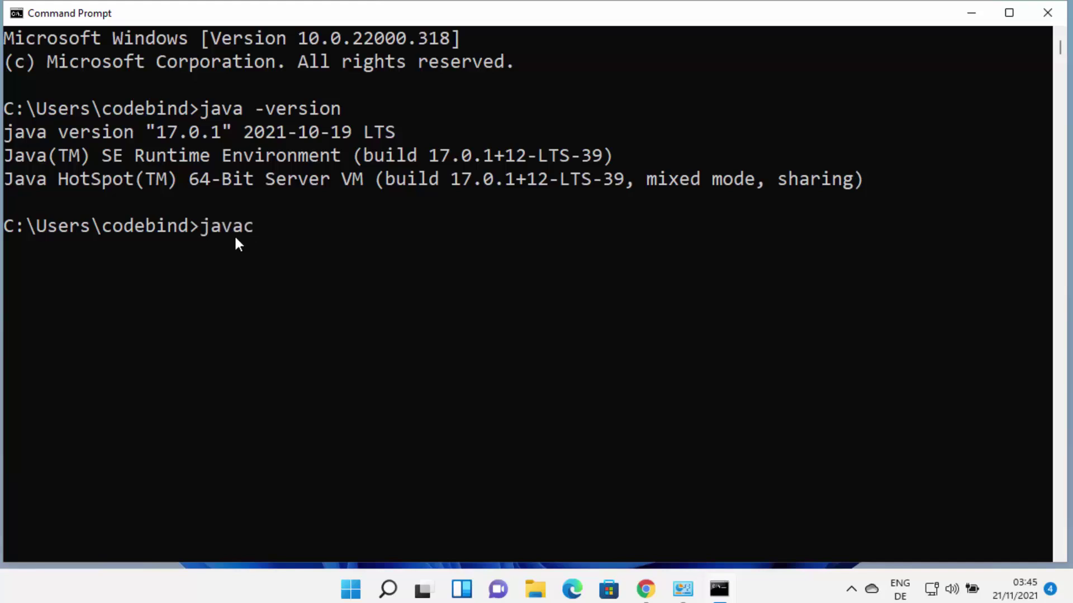
Step: Check the Java compiler version with javac -version and highlight the version number in the output
text(-version)
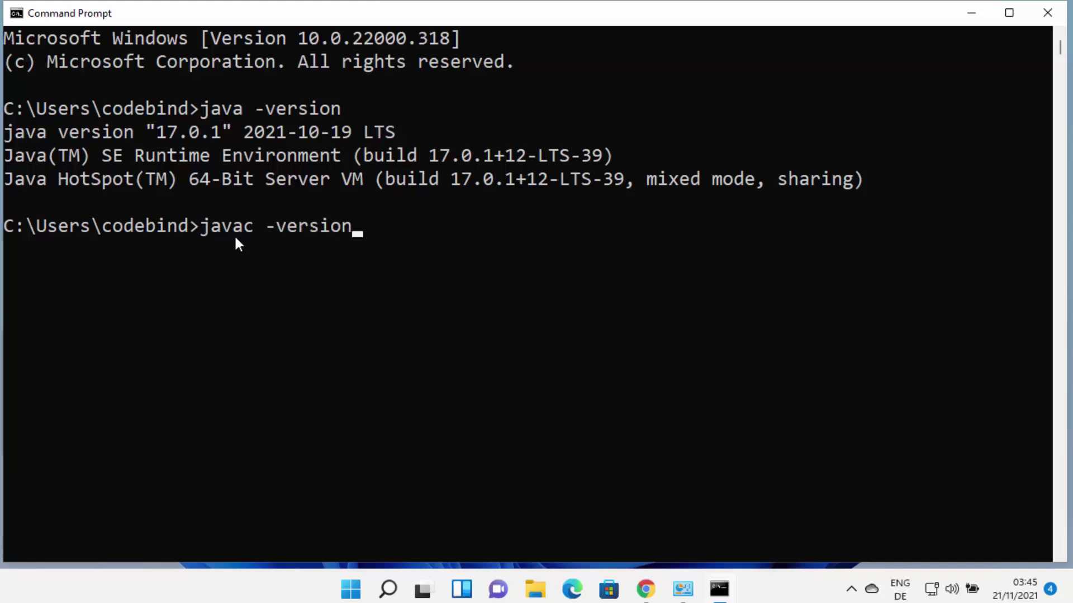
key(Return)
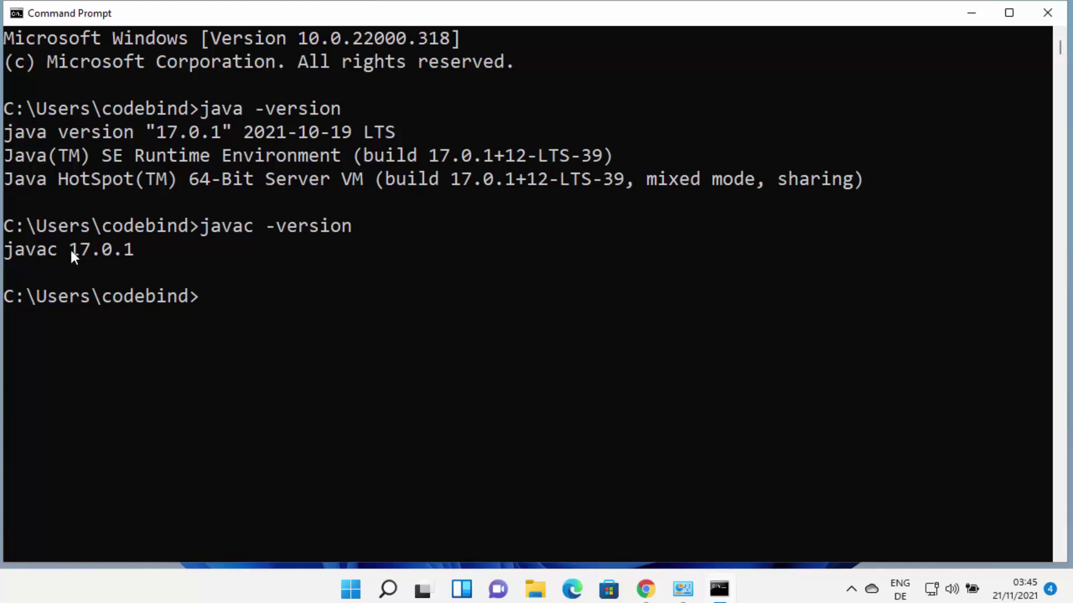
drag(70, 250, 120, 249)
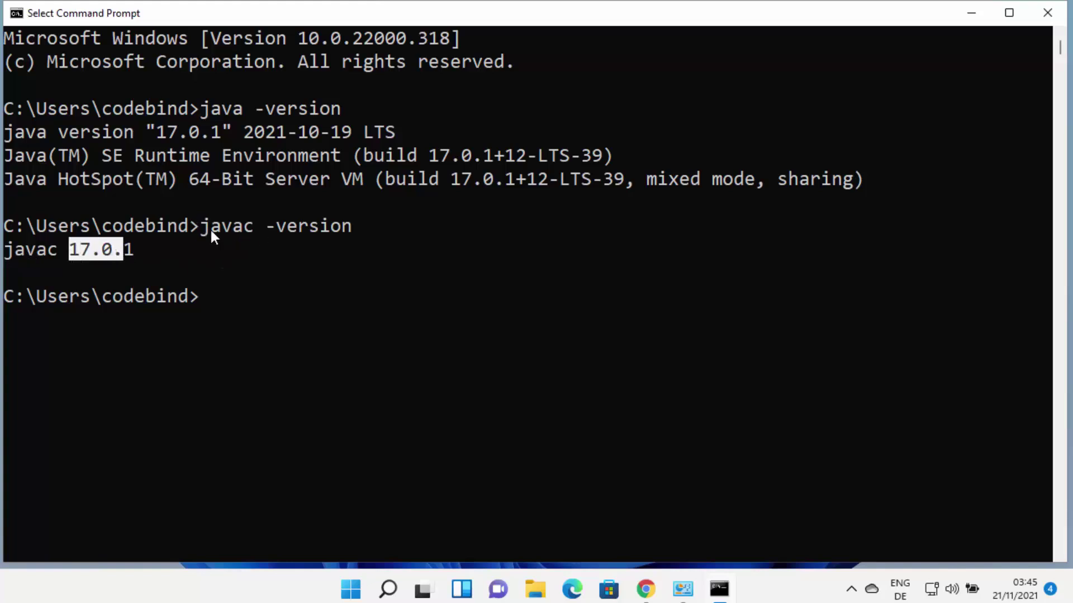